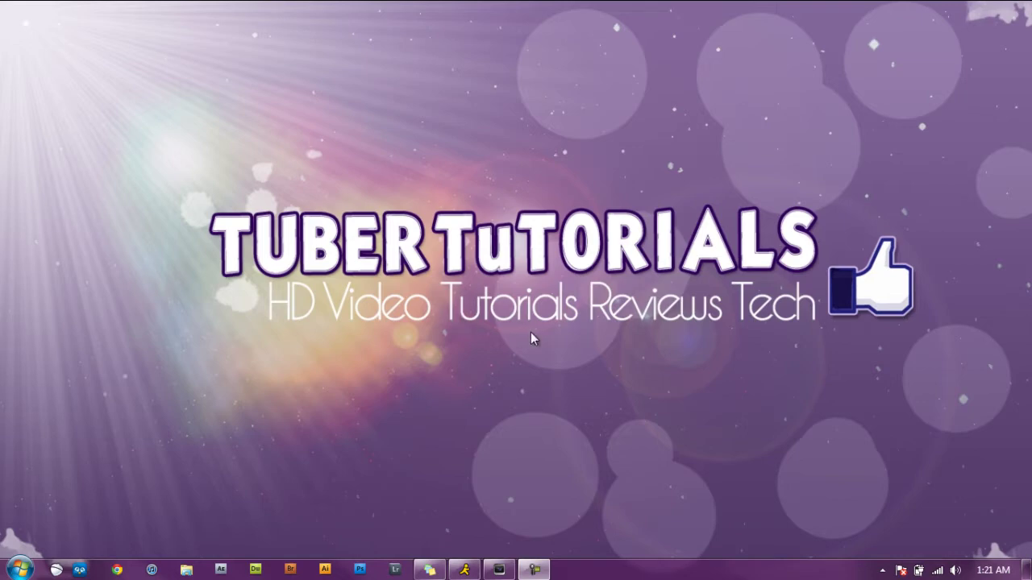
Bring Vegas Pro back, create a new project and discard the Untitled project's changes
left_click(499, 570)
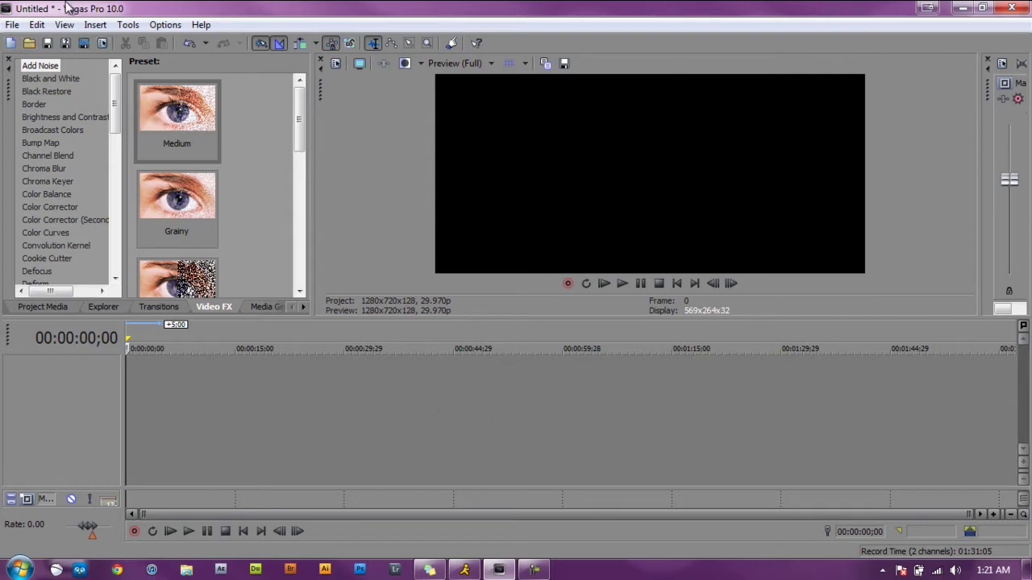
left_click(13, 25)
left_click(32, 41)
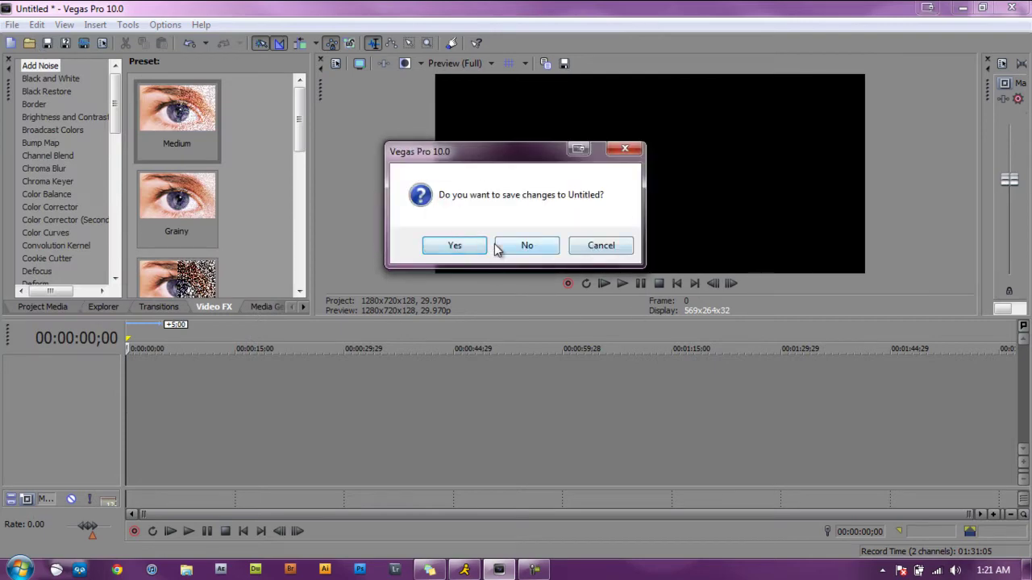
left_click(530, 250)
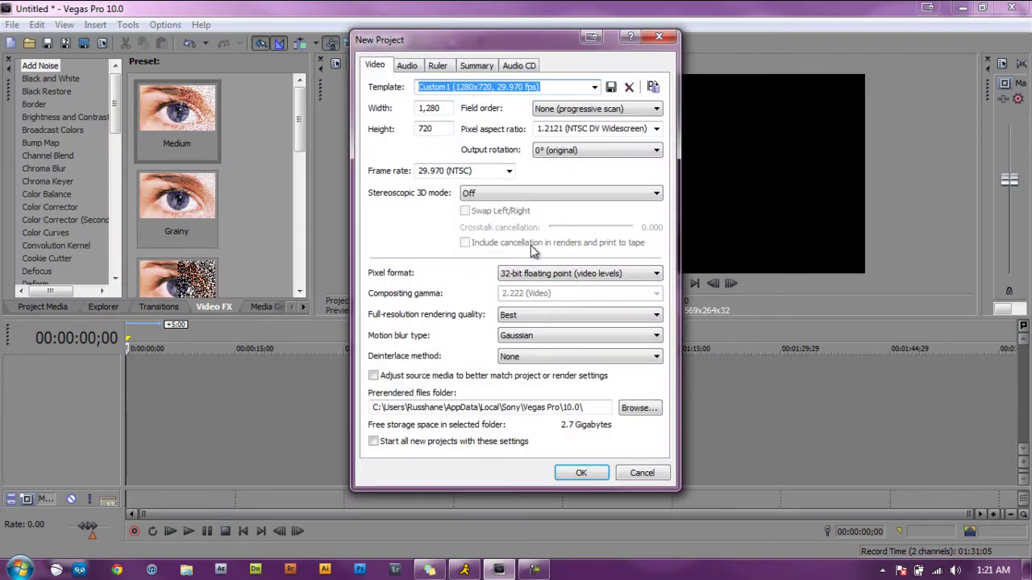
left_click_drag(532, 42, 510, 34)
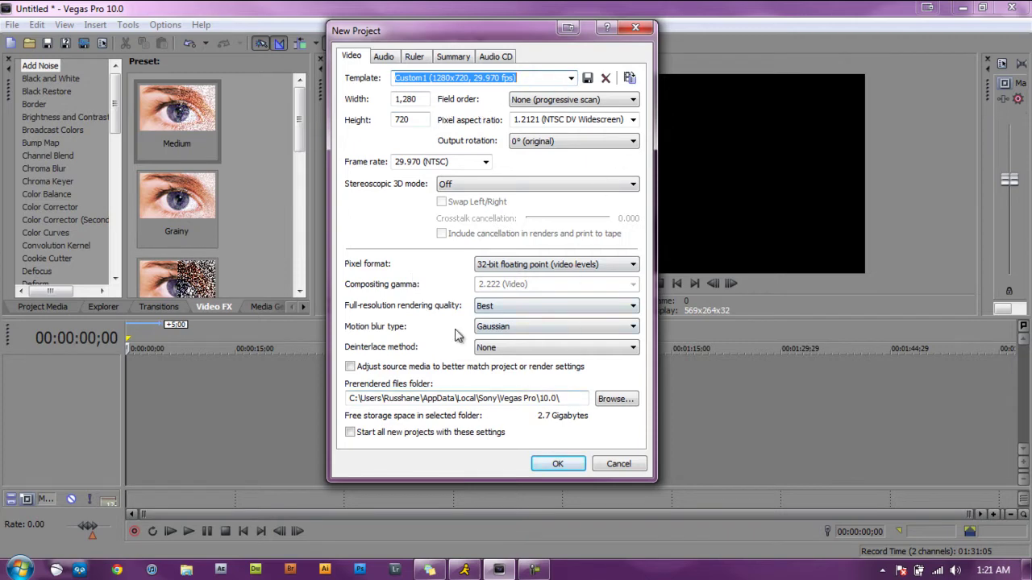
Accept the 1280x720 29.970 fps settings, add a video track and insert a text media event
left_click(556, 466)
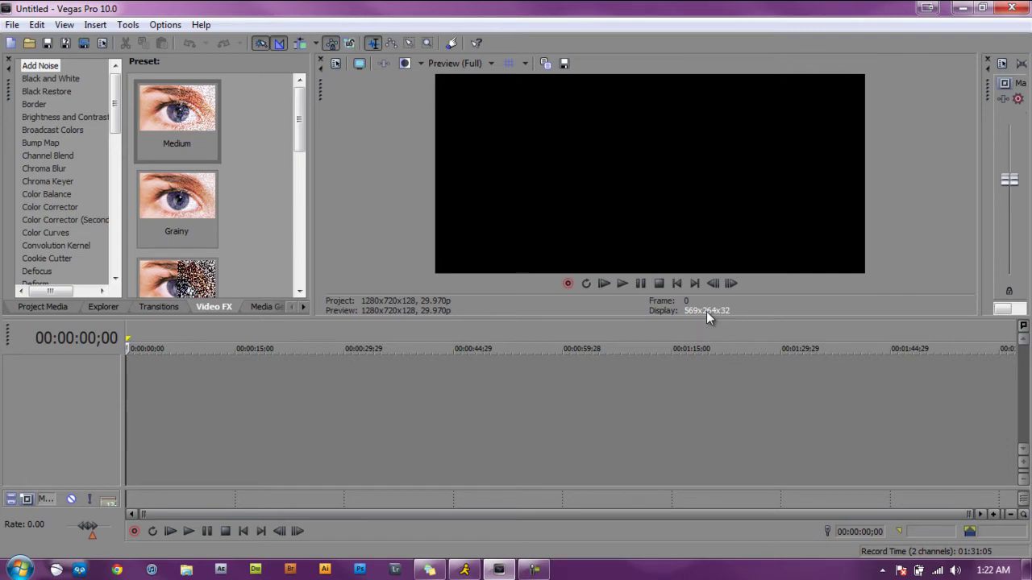
right_click(155, 382)
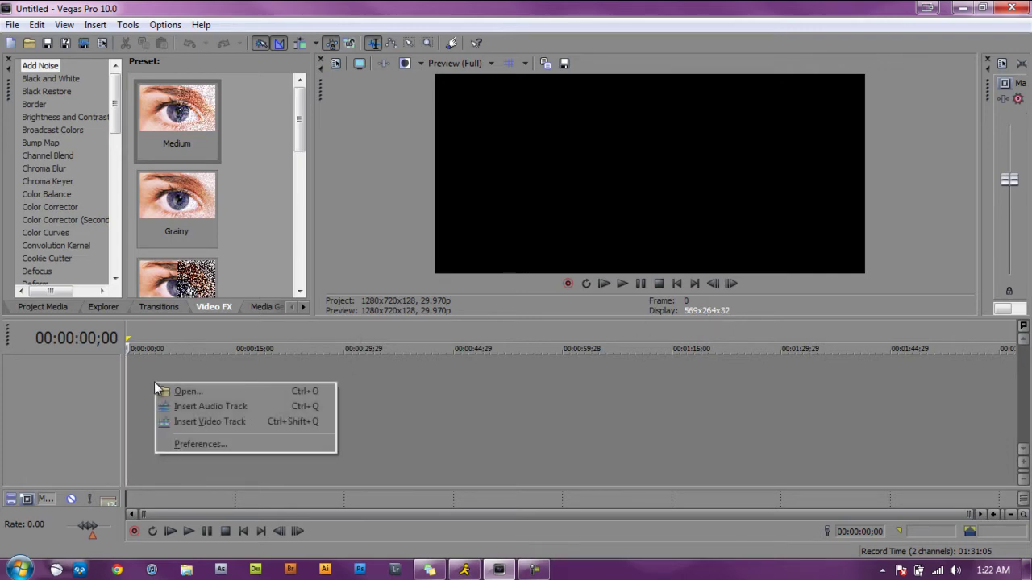
left_click(203, 420)
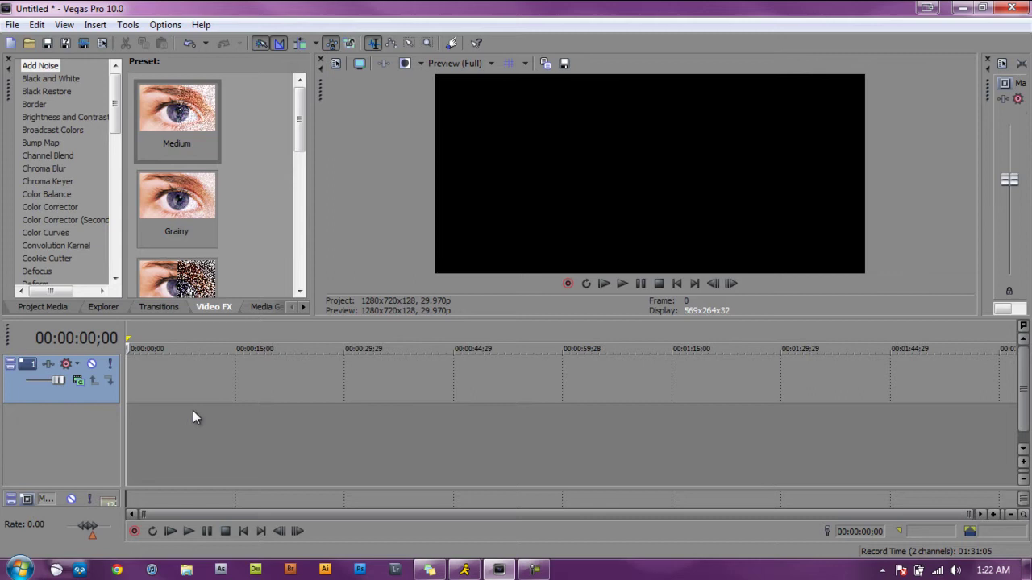
right_click(133, 380)
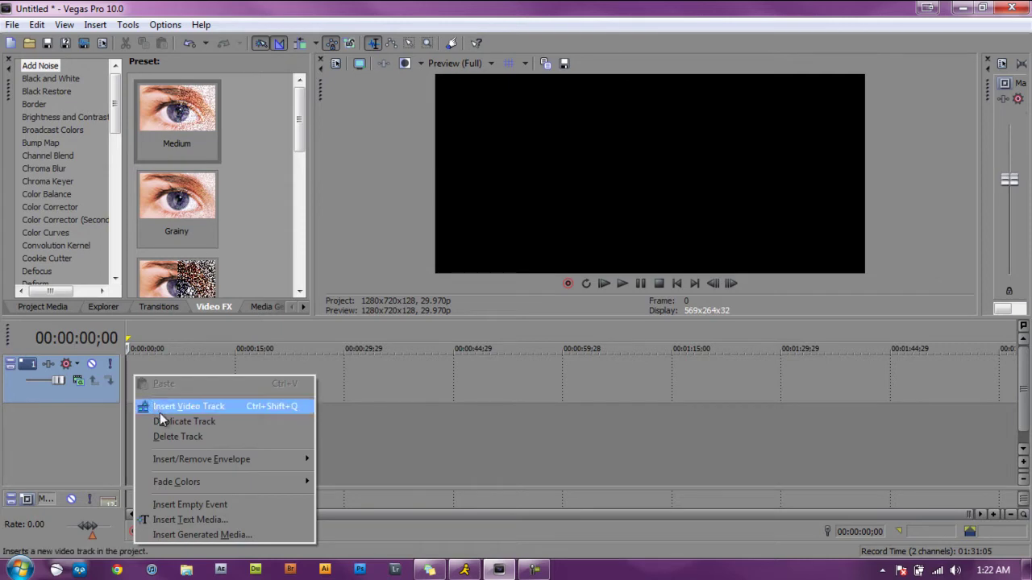
left_click(181, 520)
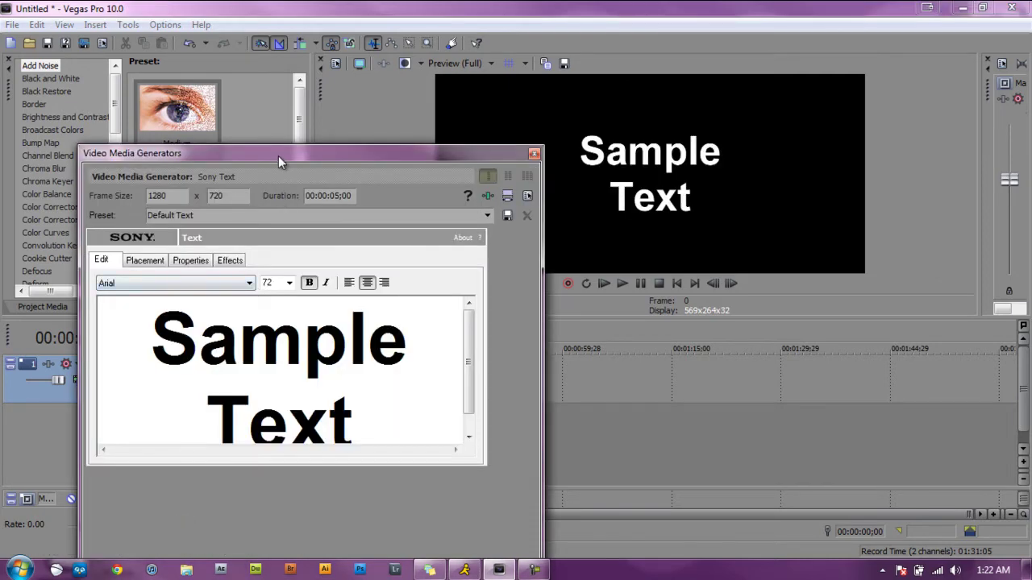
Replace the generator's Sample Text with 'TEST TEXT'
left_click_drag(278, 156, 300, 95)
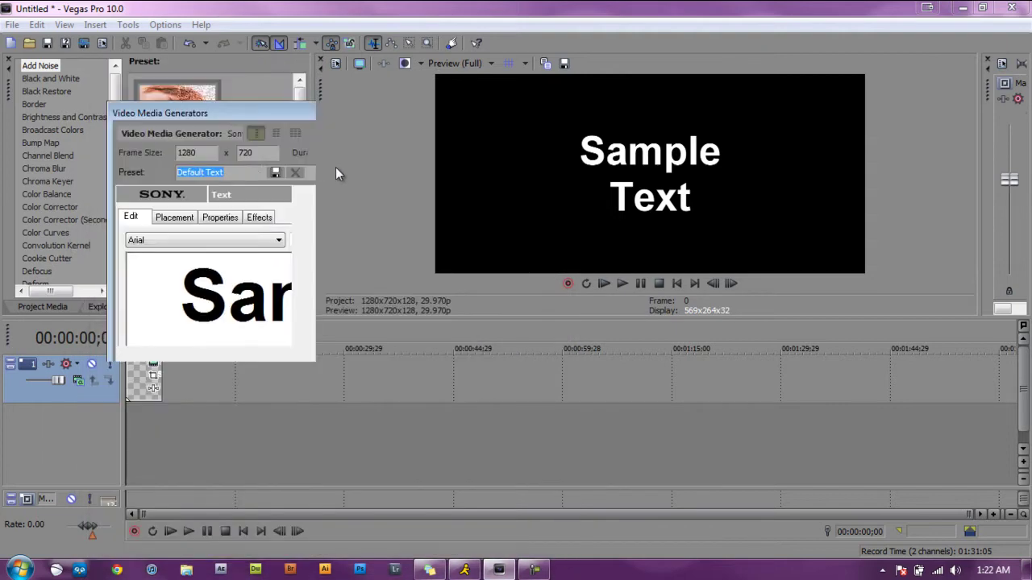
left_click_drag(374, 142, 266, 124)
left_click_drag(379, 371, 117, 233)
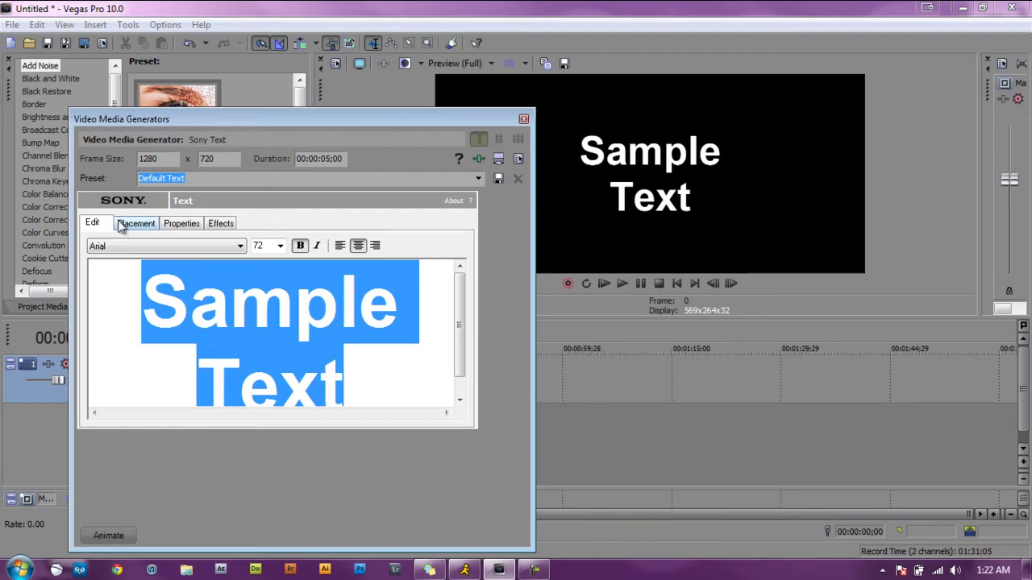
type("TEX")
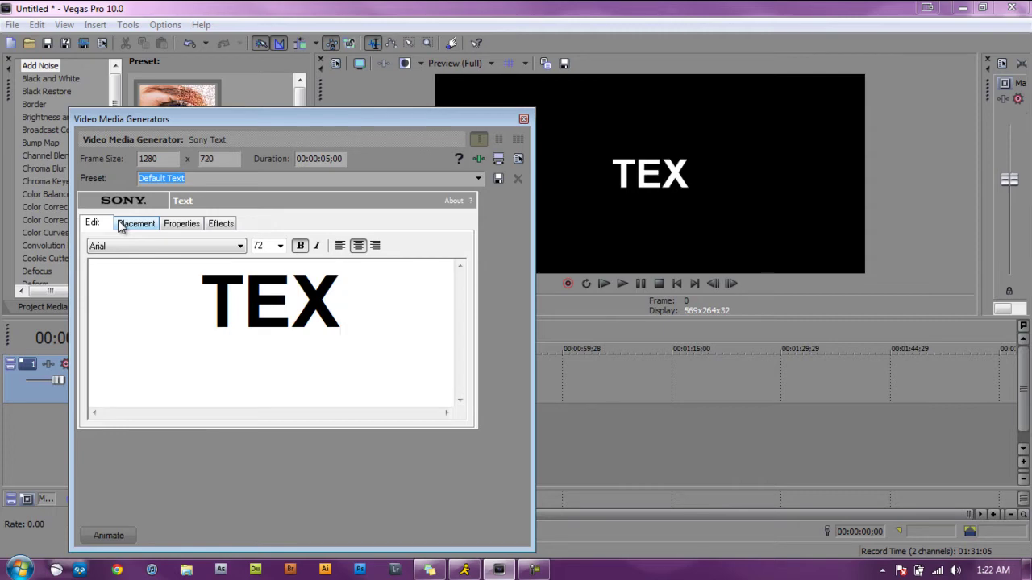
key("BackSpace")
type("ST TE")
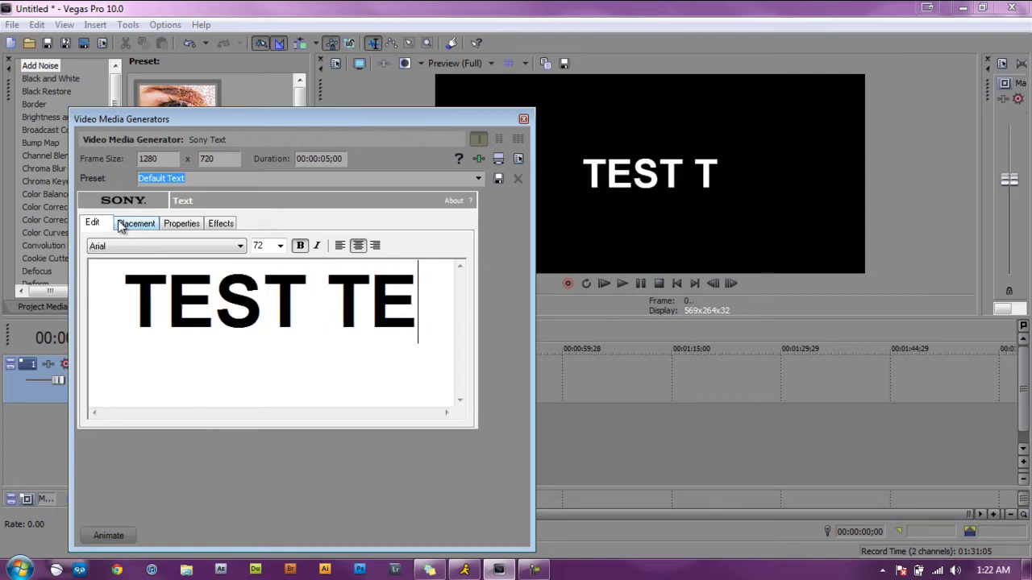
type("XT")
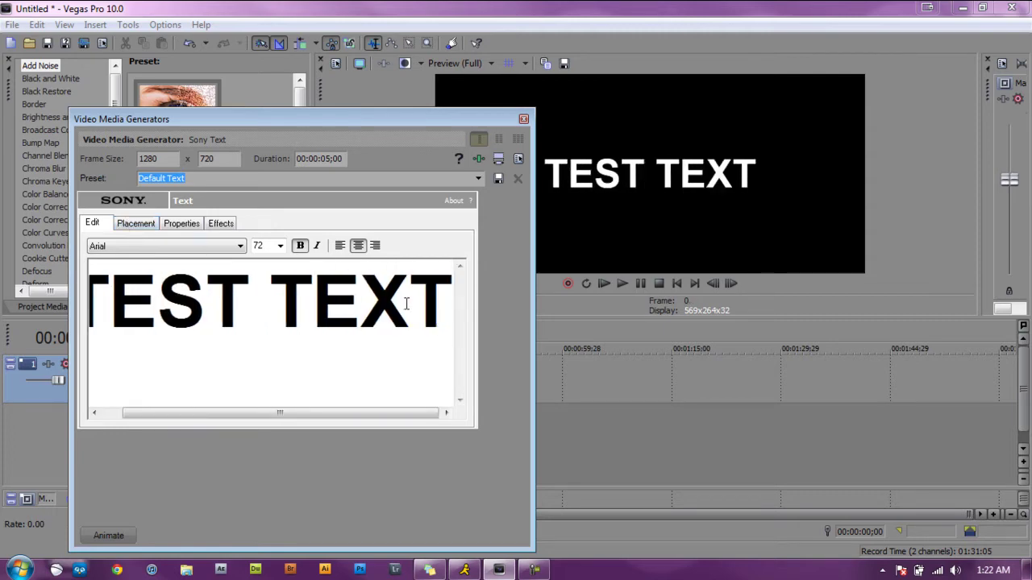
key("ctrl+a")
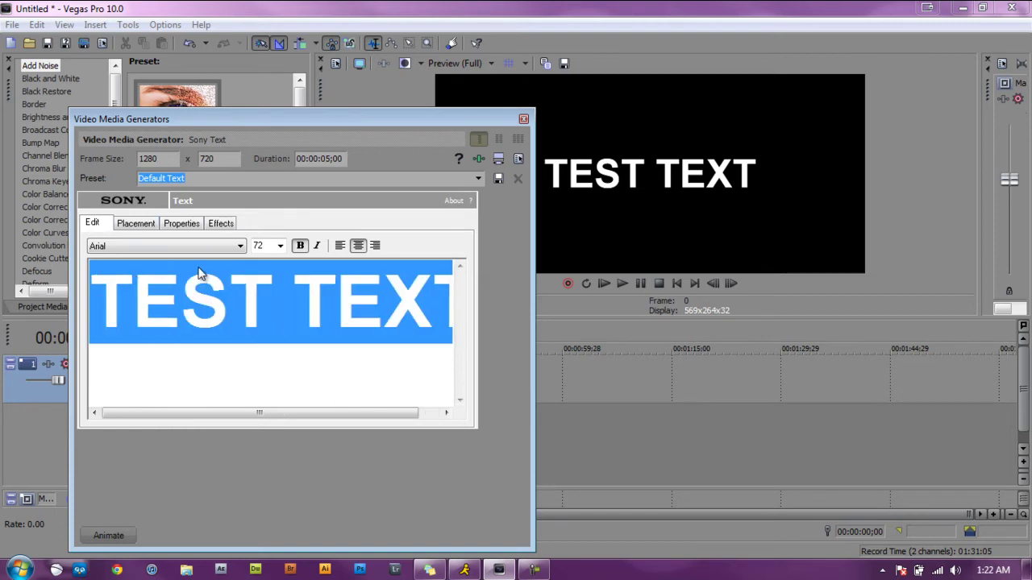
Set the title to Caviar Dreams at size 80, toggling bold and leaving italic off
left_click(226, 246)
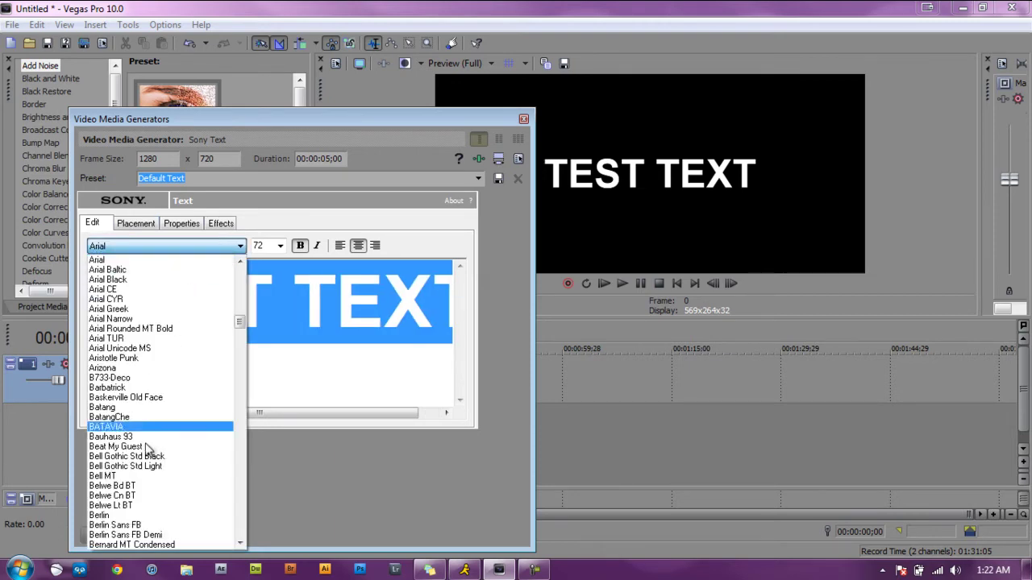
scroll(148, 452, "down", 8)
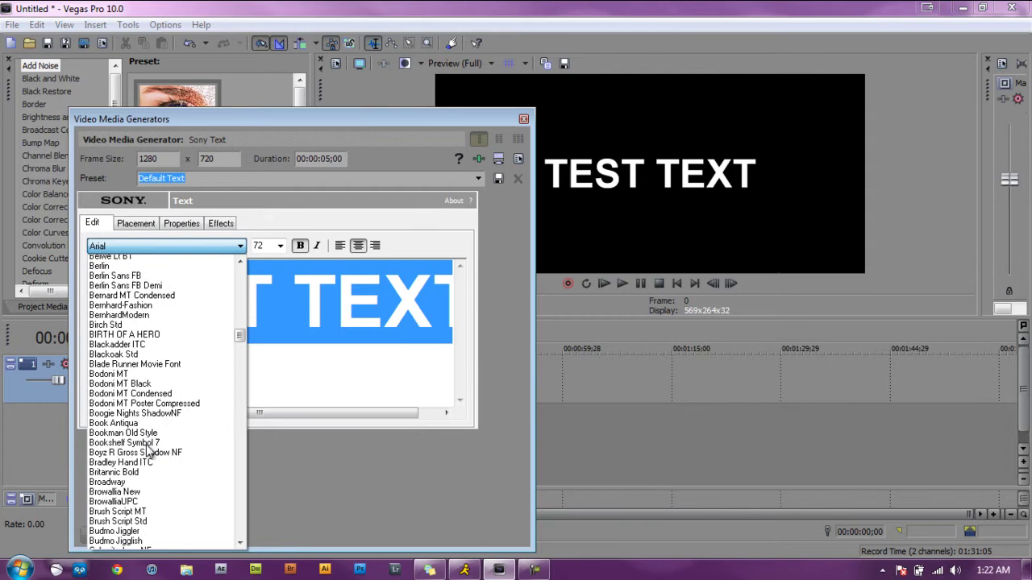
scroll(148, 452, "down", 8)
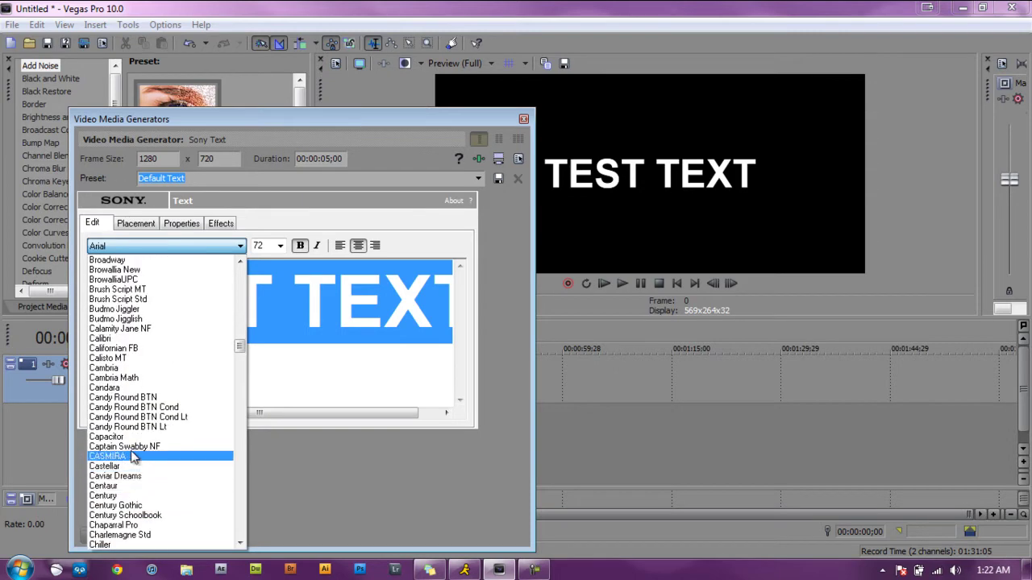
left_click(128, 476)
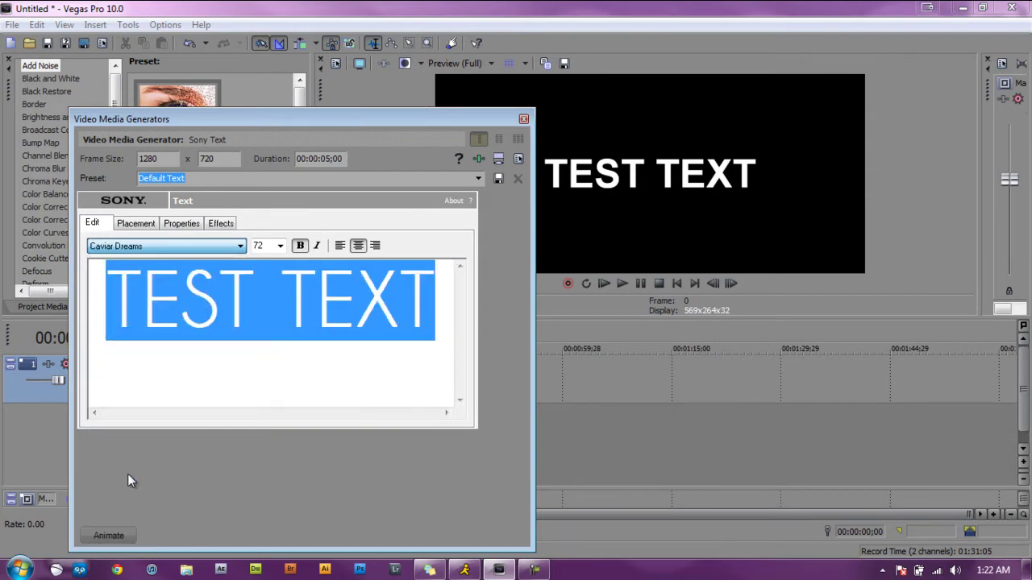
left_click(280, 247)
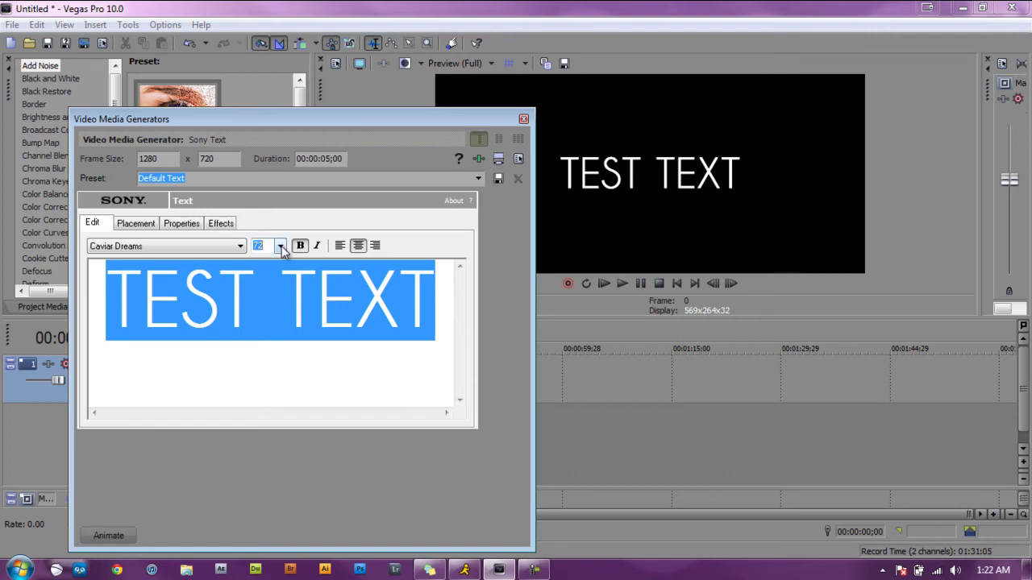
left_click(280, 247)
left_click(266, 427)
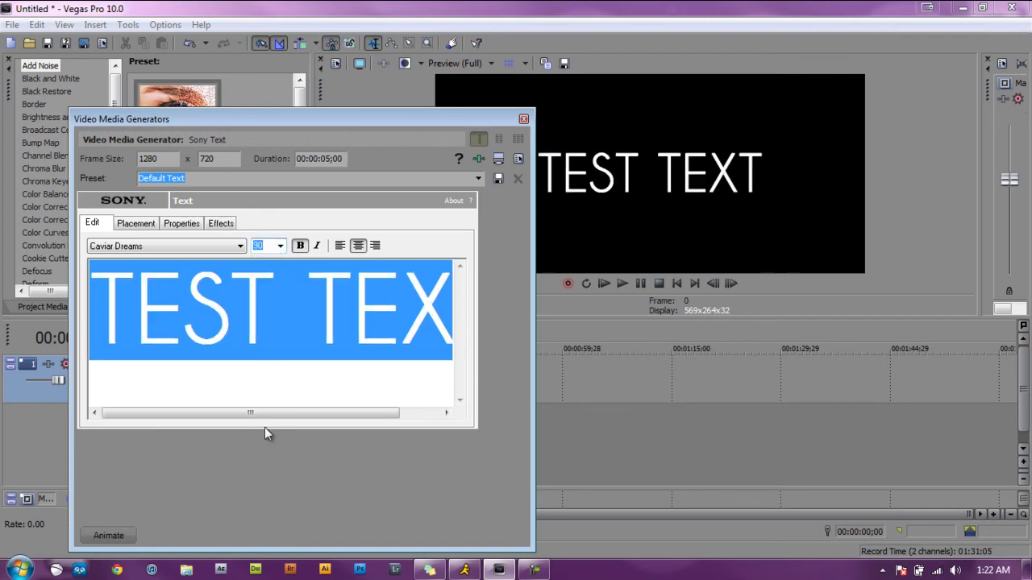
left_click(300, 247)
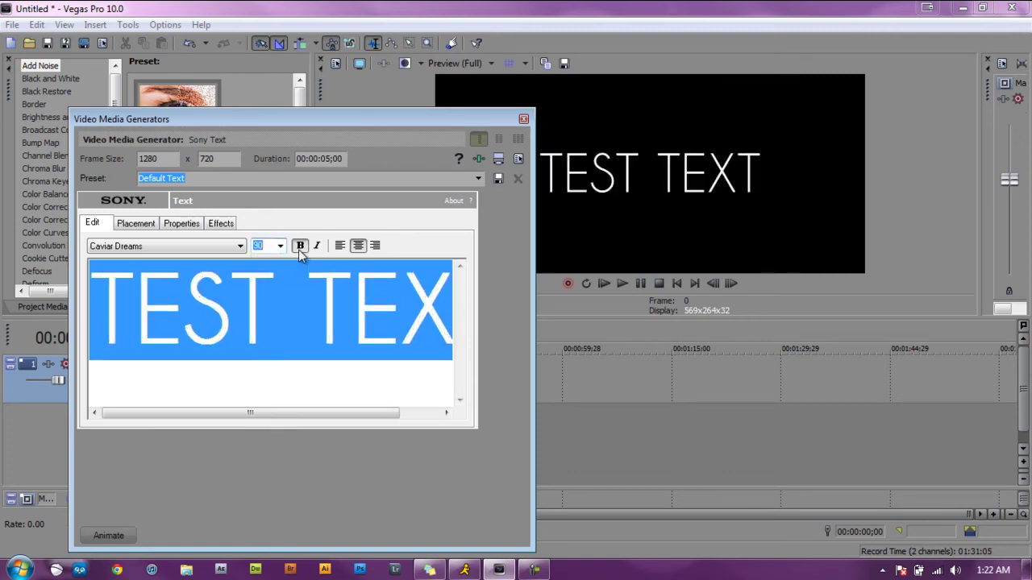
left_click(318, 247)
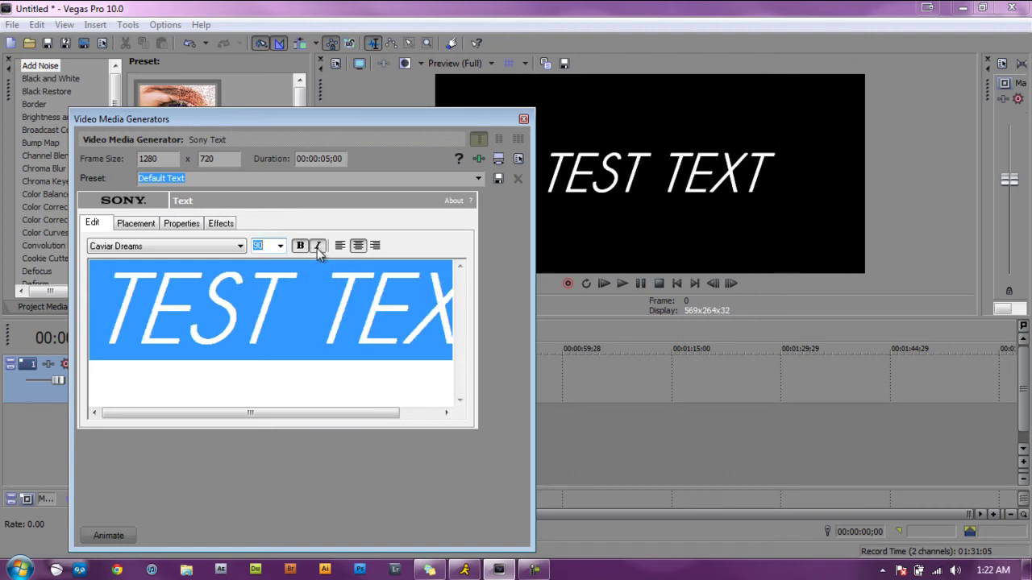
left_click(318, 246)
Nudge the title higher in the frame and set the background to pale yellow
left_click(143, 228)
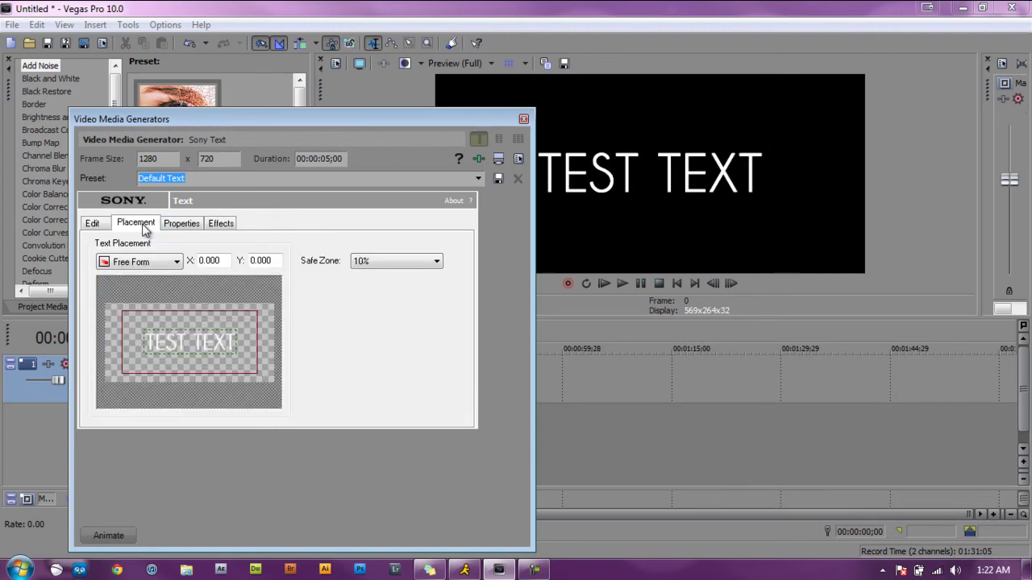
mouse_move(203, 349)
left_mouse_down()
mouse_move(199, 333)
mouse_move(198, 350)
mouse_move(201, 342)
left_mouse_up()
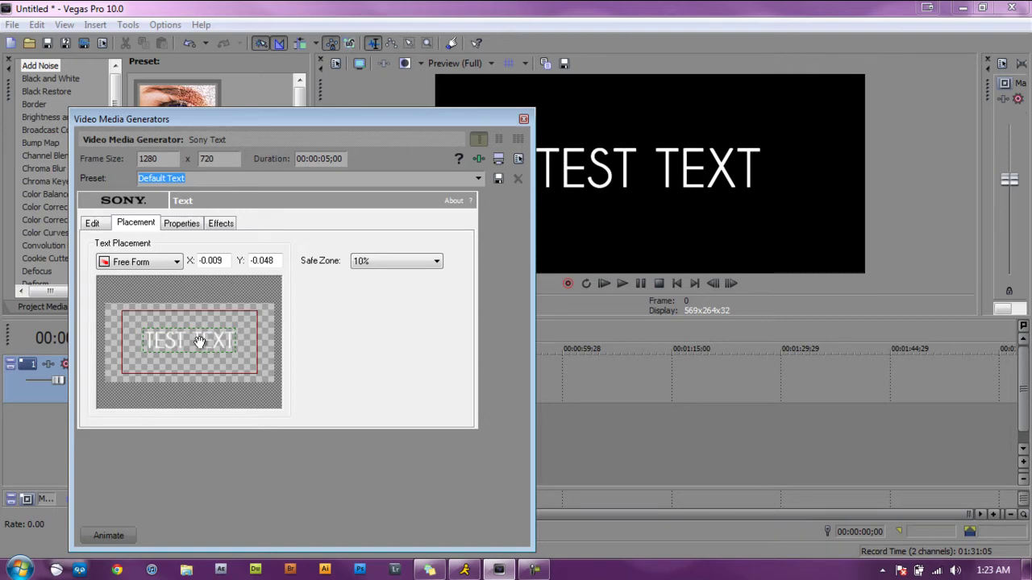
left_click(182, 224)
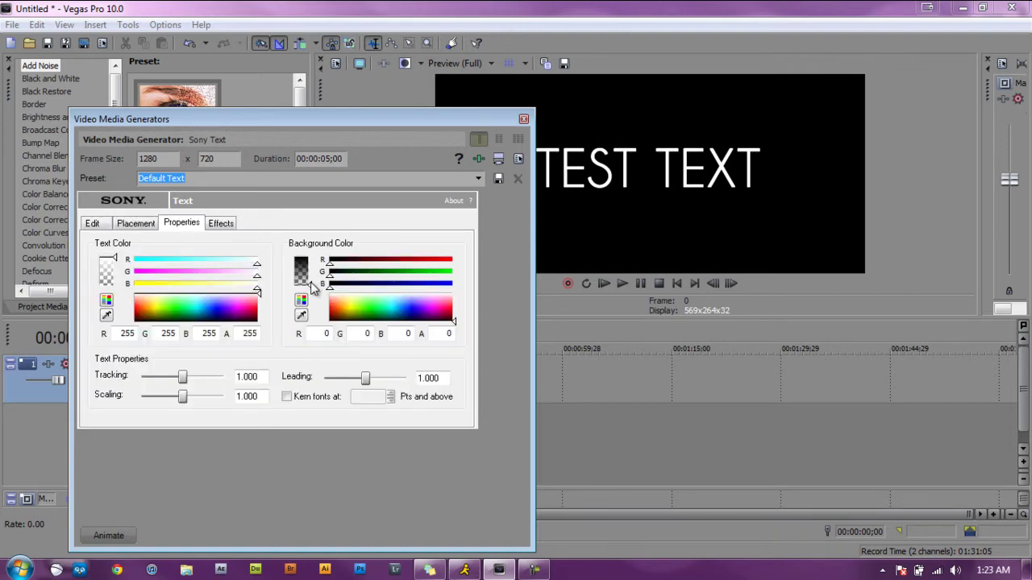
left_click(350, 300)
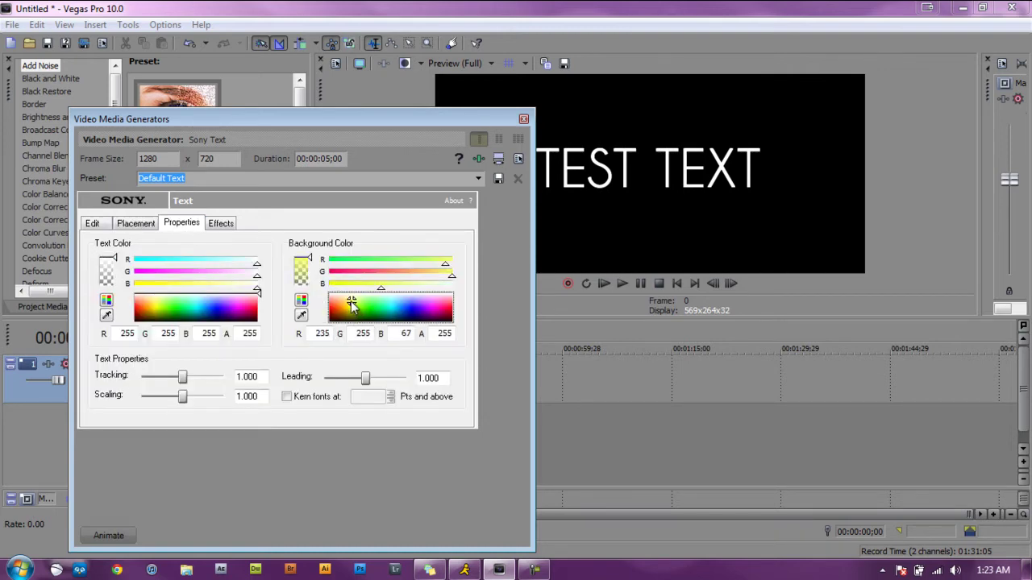
left_click(350, 301)
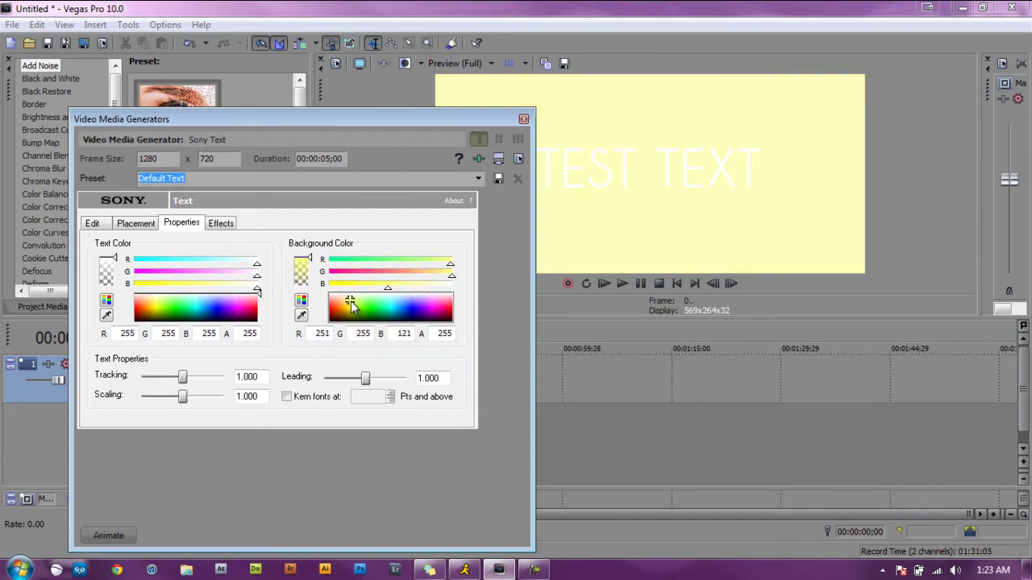
left_click(350, 301)
Make the text navy blue (16, 0, 134) with tracking 1.055 and scaling reset to 1.000
left_click(216, 312)
left_click_drag(217, 313, 222, 320)
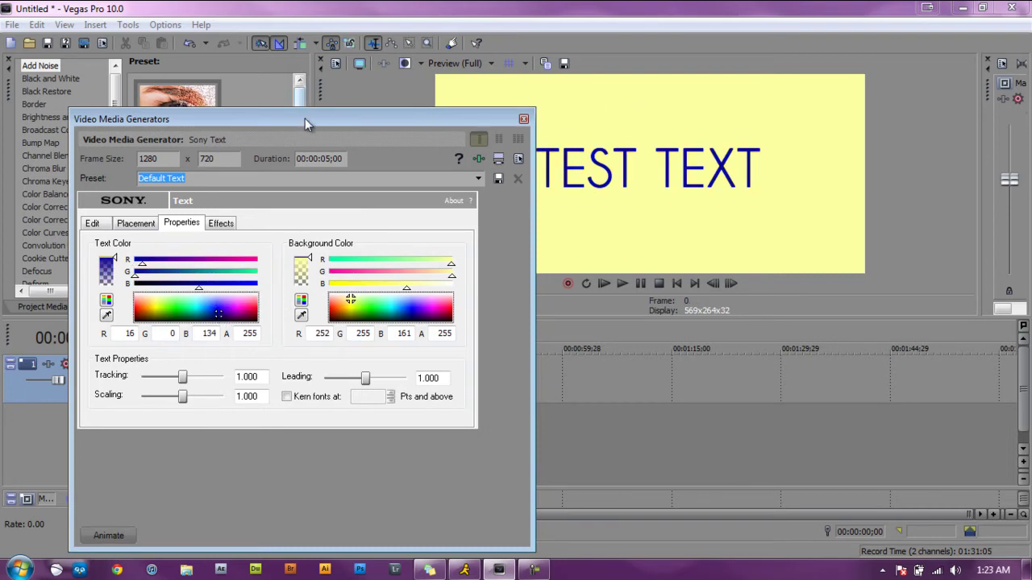
left_click_drag(181, 378, 180, 397)
double_click(179, 399)
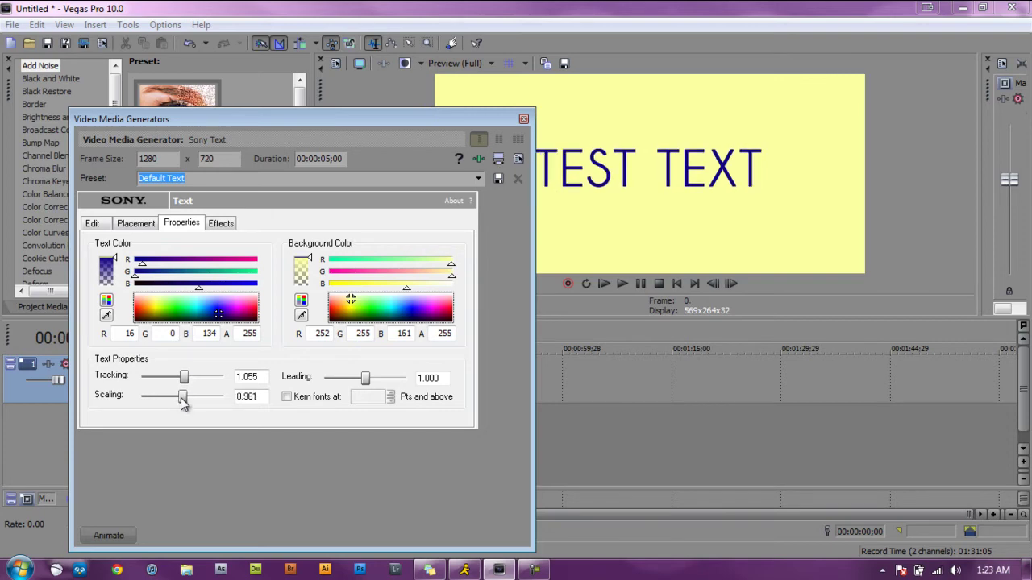
left_click(220, 224)
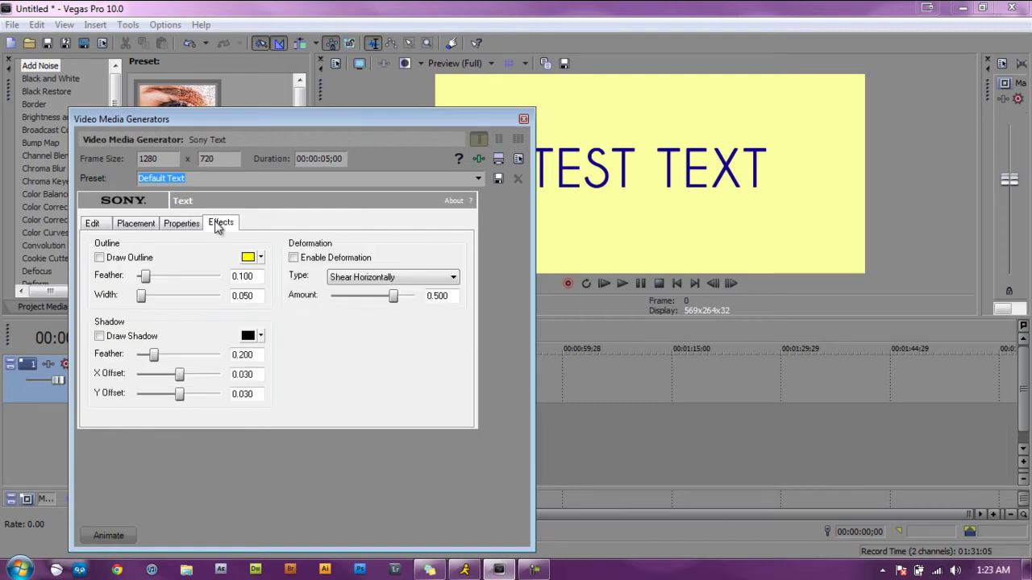
Add a drop shadow with feather 0.154 and X offset 0.000, leaving the outline off
left_click(99, 258)
left_click(99, 258)
left_click(99, 336)
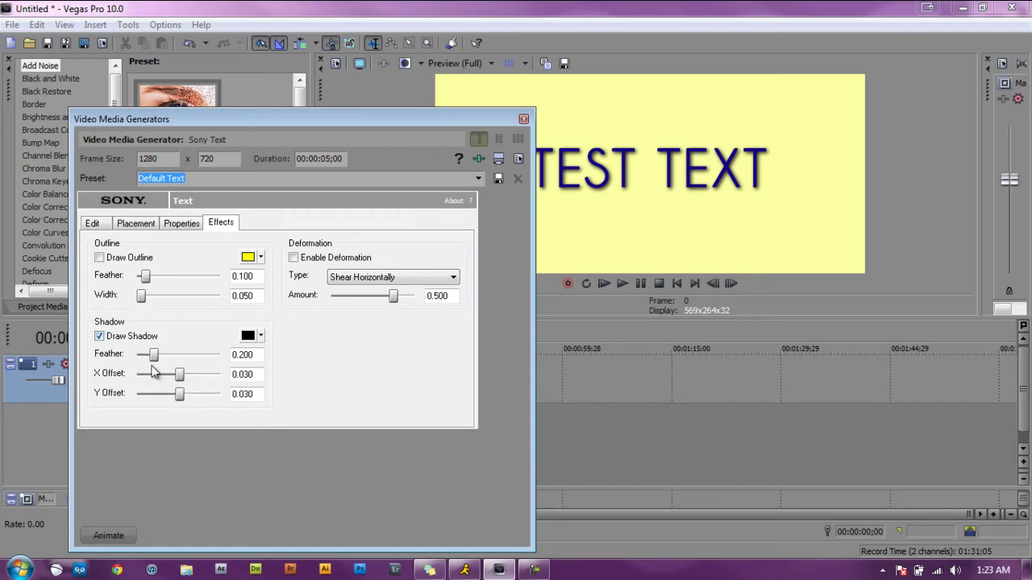
left_click_drag(153, 354, 149, 359)
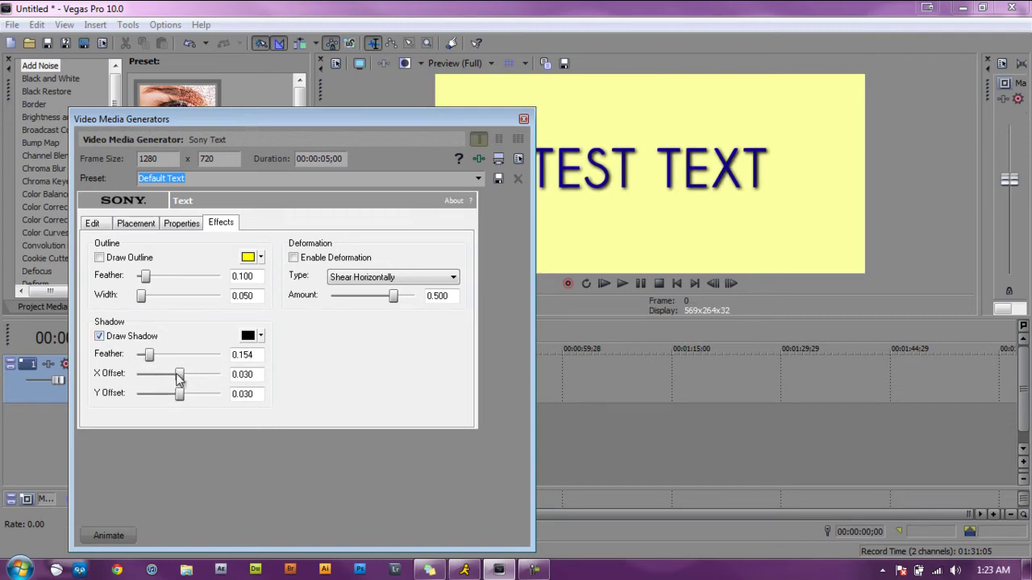
mouse_move(179, 375)
left_mouse_down()
mouse_move(167, 375)
mouse_move(179, 379)
left_mouse_up()
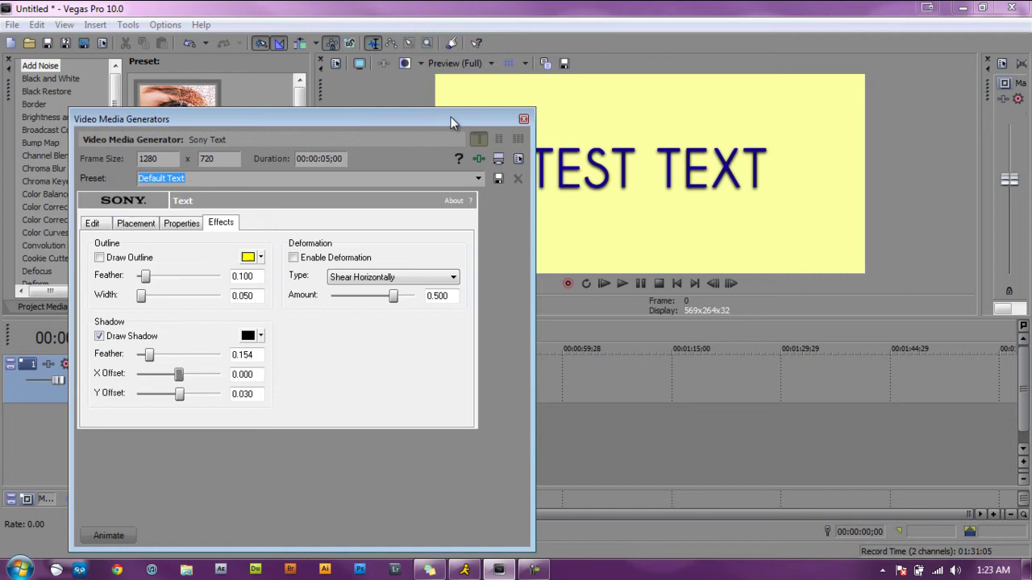
left_click_drag(450, 117, 467, 116)
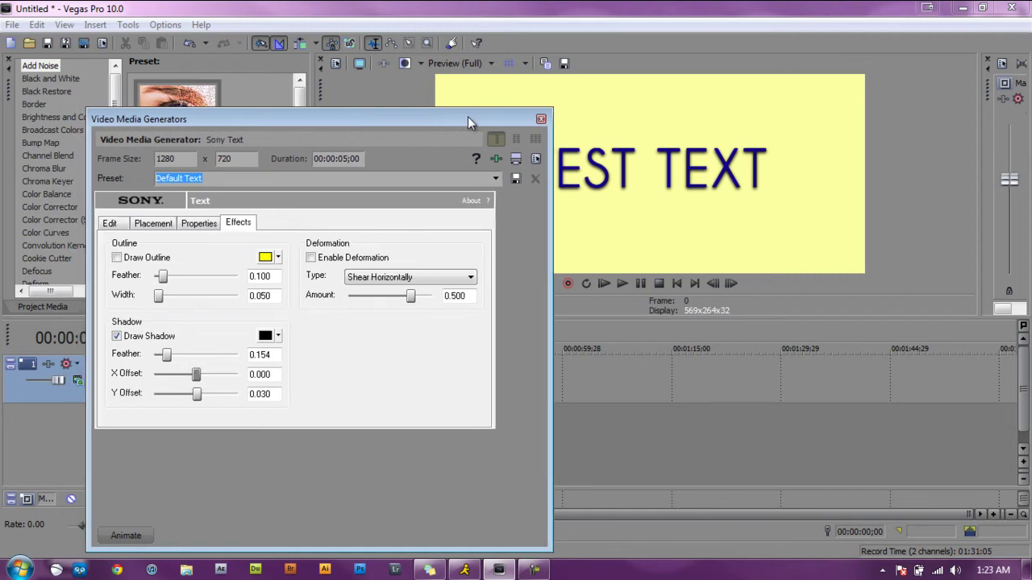
Close the text generator window and open Event Pan/Crop for the Sony Text event
left_click(540, 119)
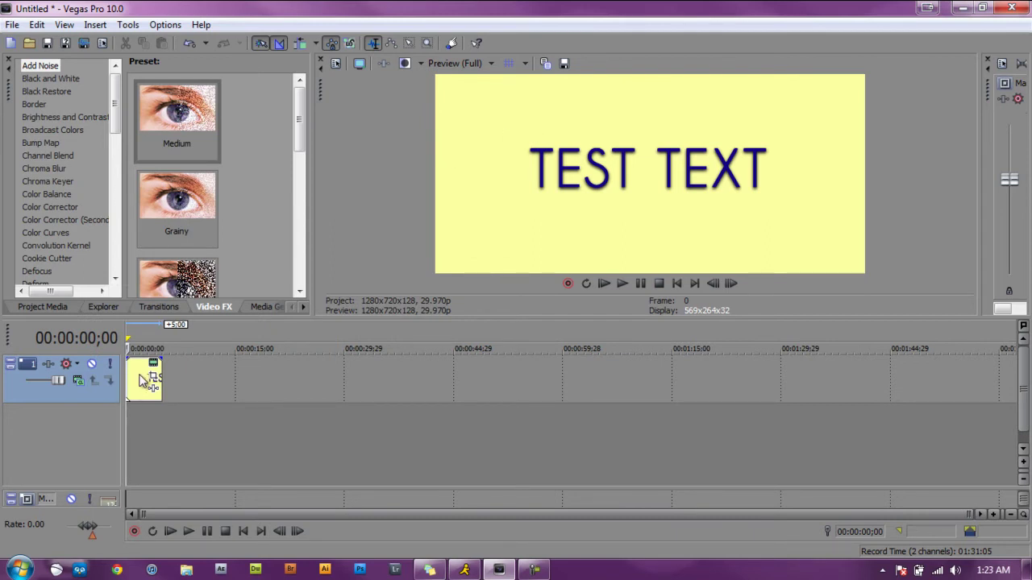
right_click(139, 380)
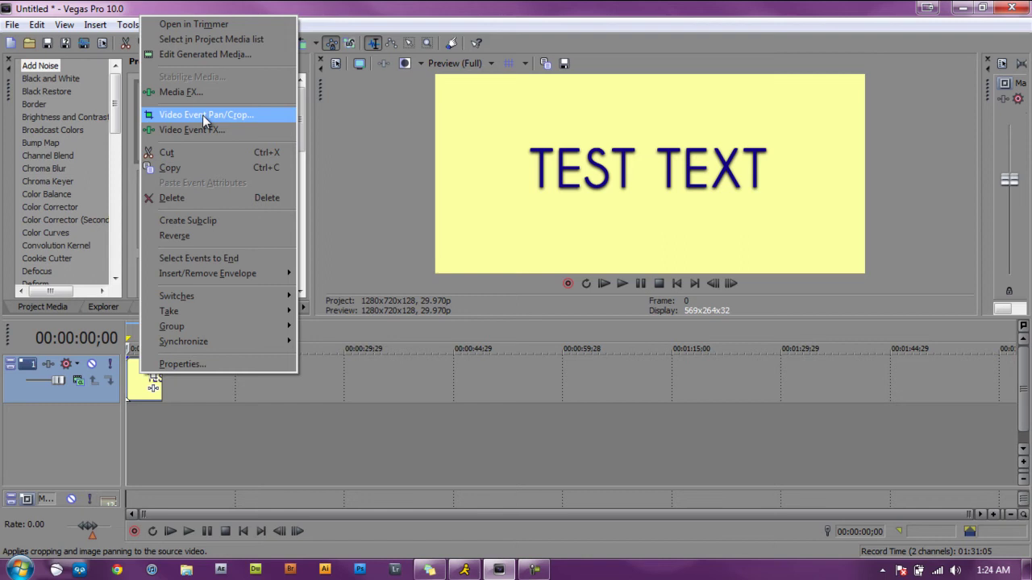
left_click(382, 18)
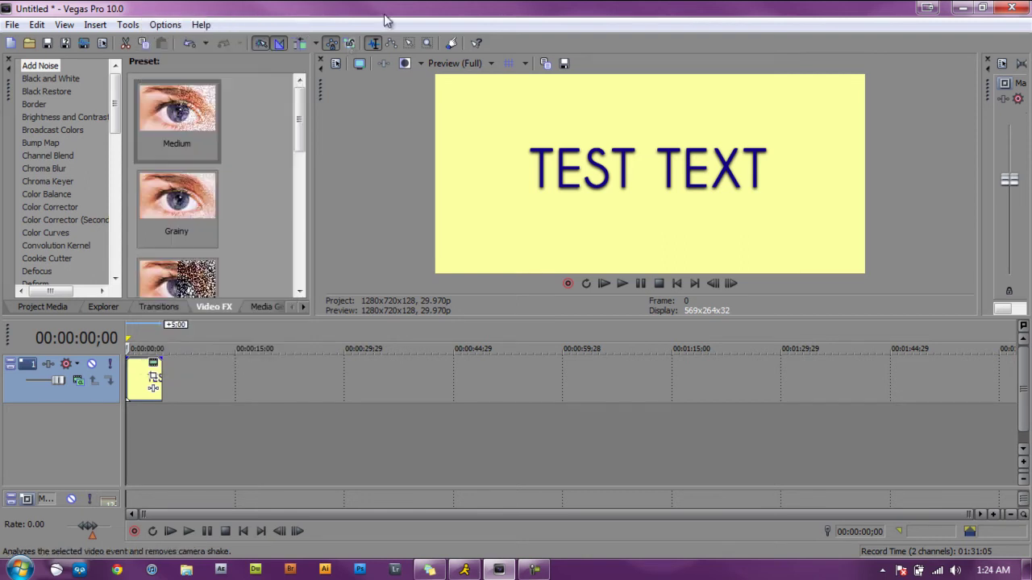
left_click(154, 379)
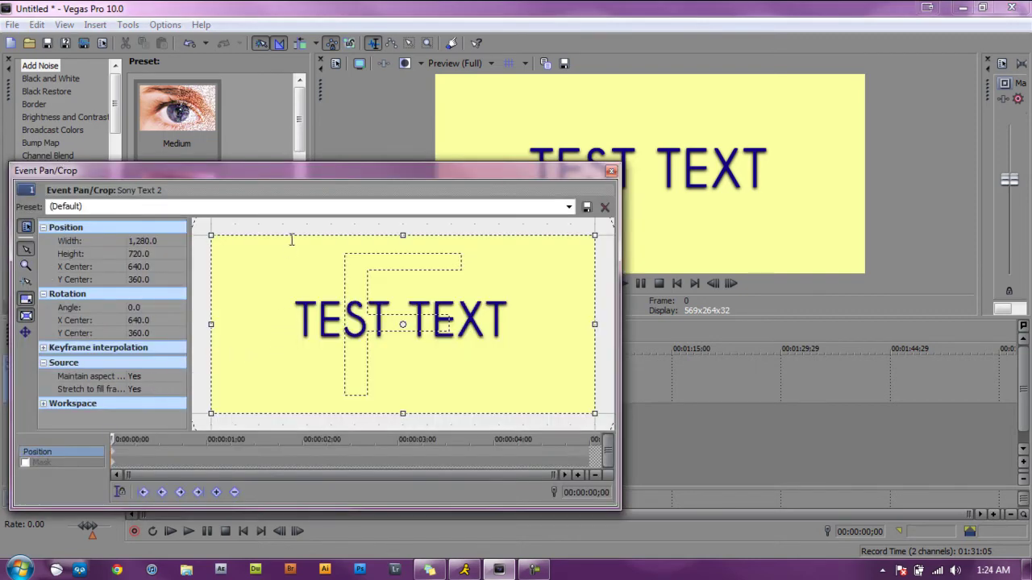
At the clip's first frame, shrink the crop frame to 357.3 x 201.0, centred at 640, 360
left_click_drag(308, 170, 337, 121)
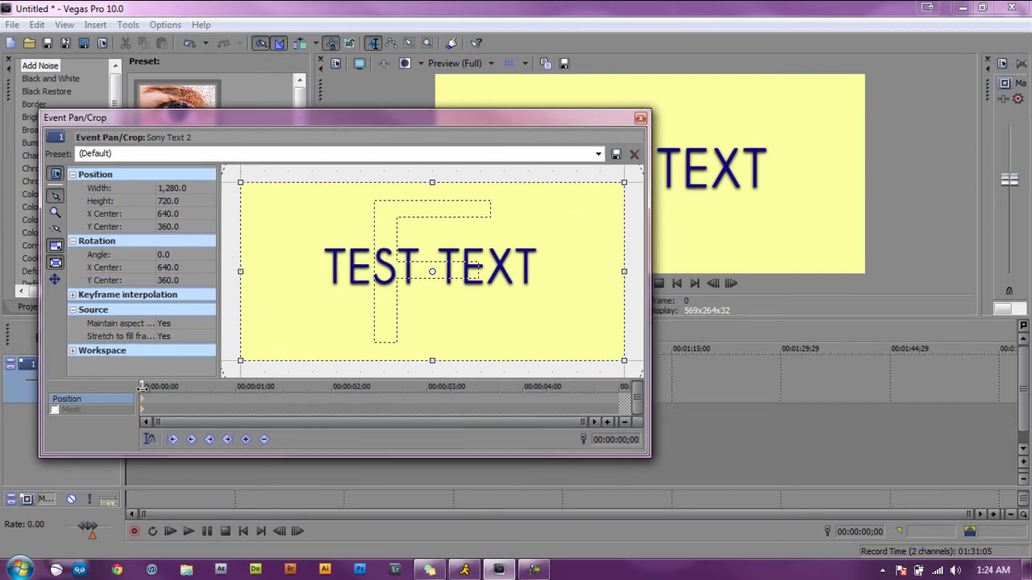
left_click_drag(142, 387, 165, 388)
left_click(168, 387)
key("Home")
left_click(165, 387)
left_click(145, 404)
left_click_drag(241, 360, 307, 315)
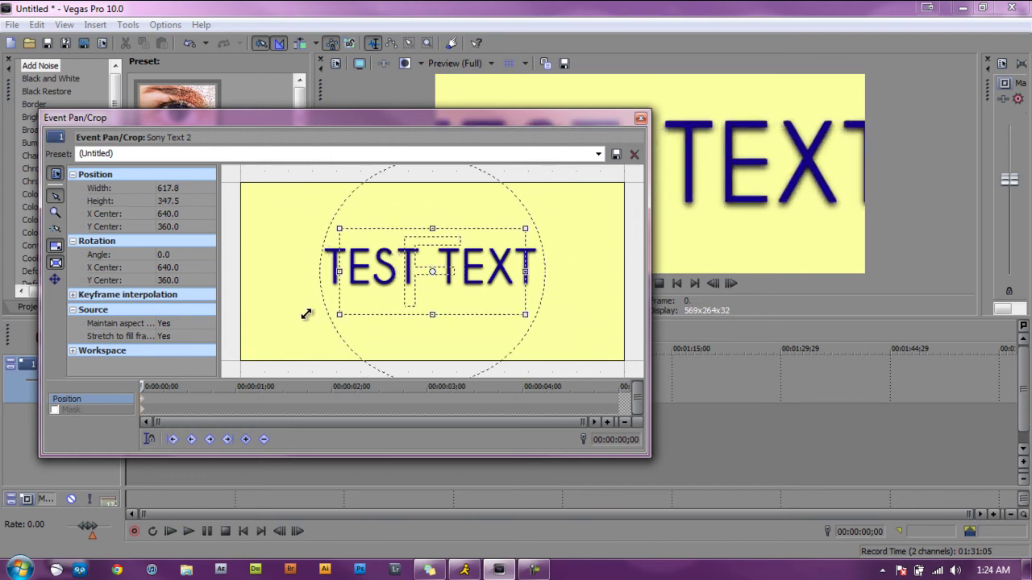
left_click_drag(478, 120, 429, 156)
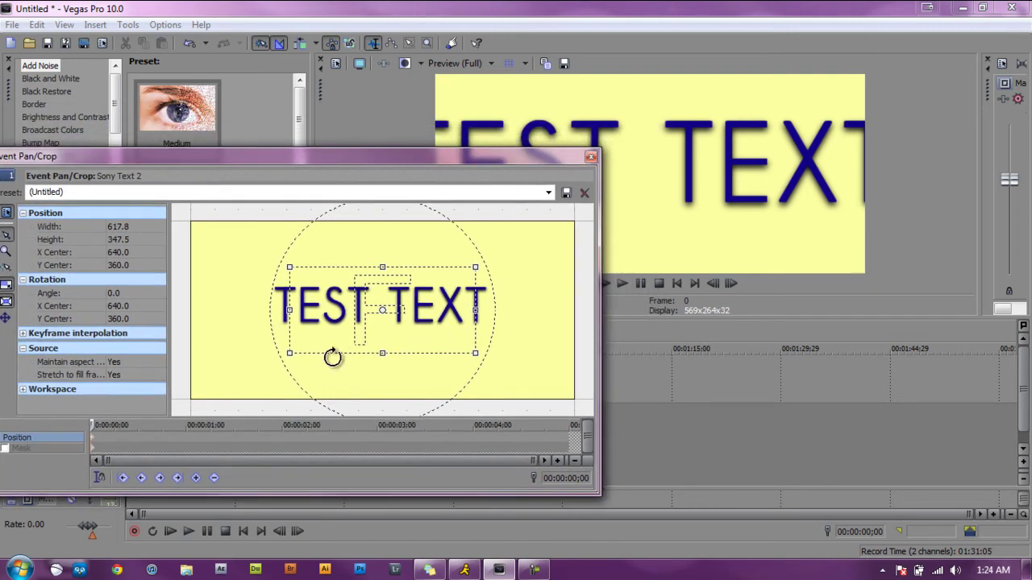
left_click_drag(288, 356, 314, 337)
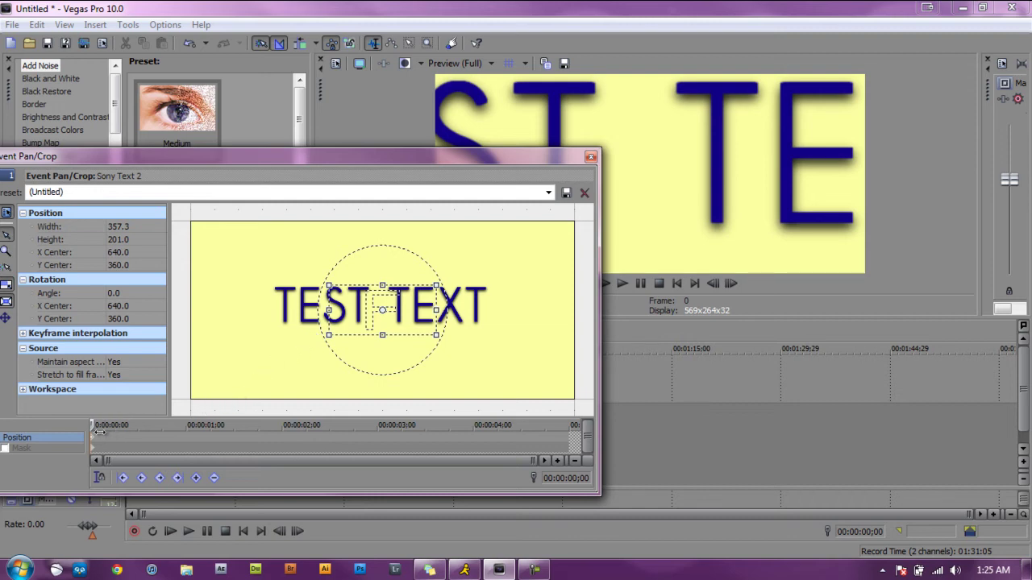
At 00:00:03;22, enlarge the crop frame back to 1,279.2 x 719.5
left_click_drag(94, 425, 404, 448)
left_click_drag(404, 441, 447, 431)
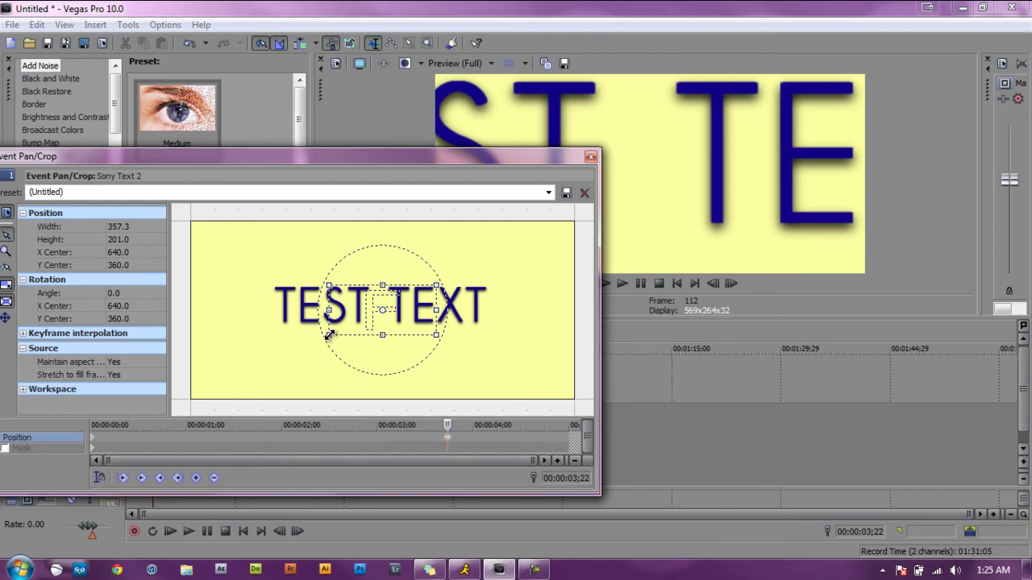
left_click_drag(329, 335, 191, 412)
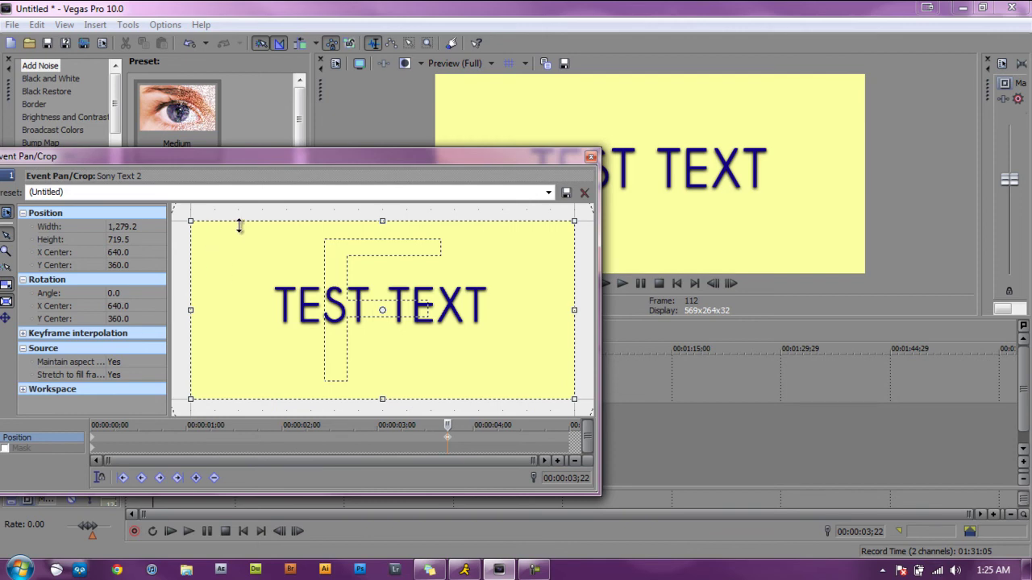
Close Pan/Crop, replay the clip from the start several times, and stop at 00:00:04;14
left_click(591, 157)
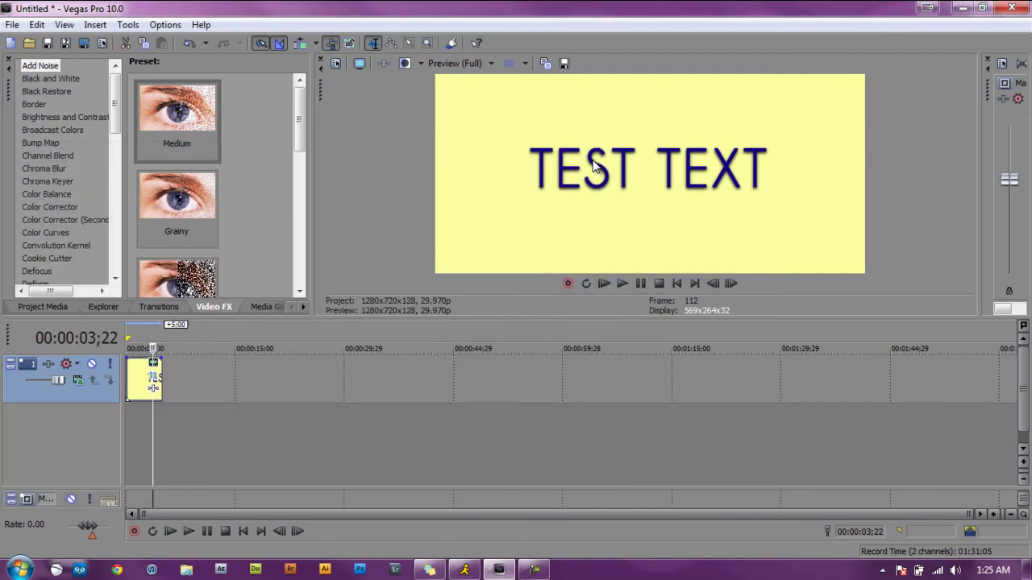
left_click(675, 283)
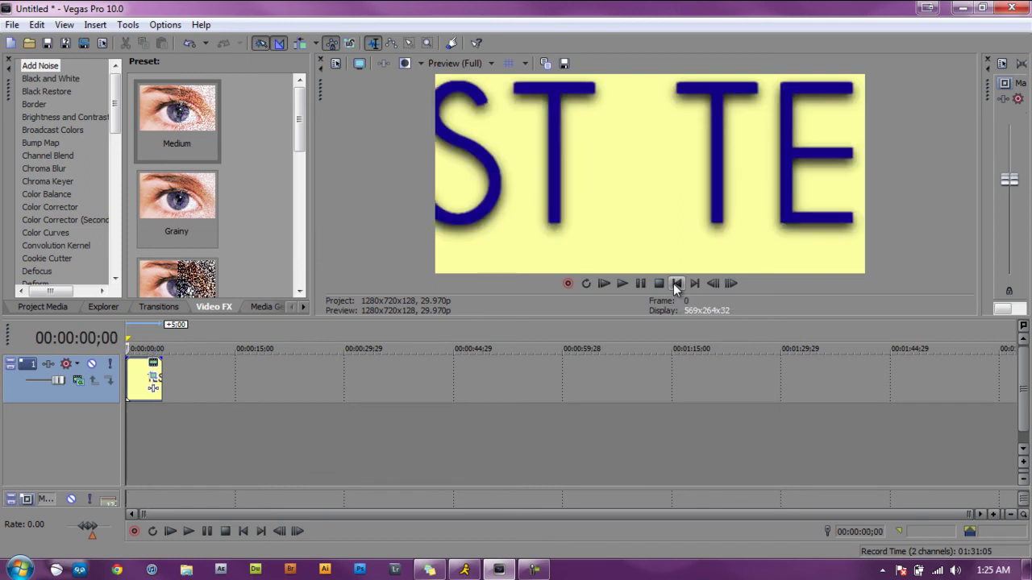
left_click(623, 285)
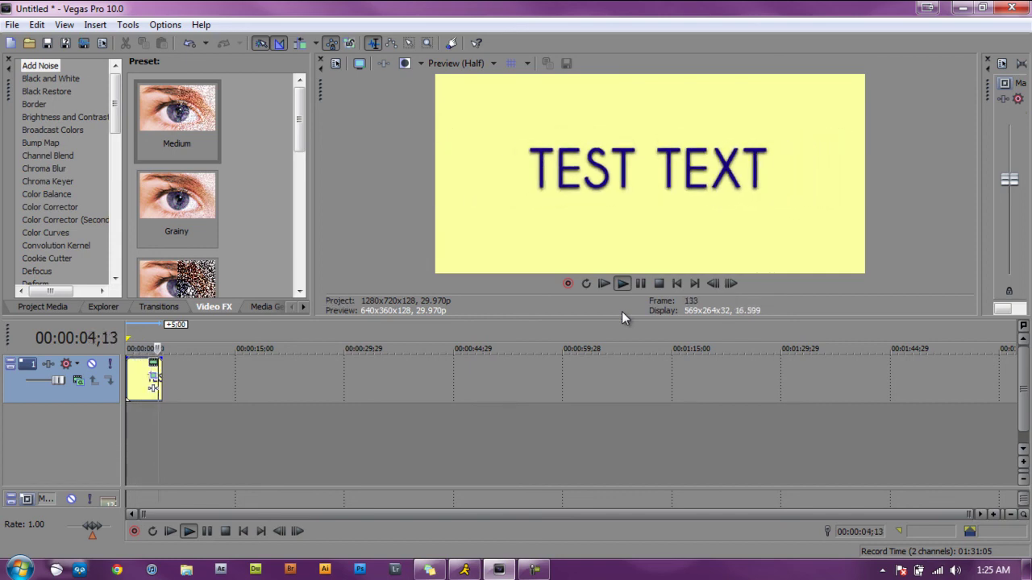
left_click(677, 283)
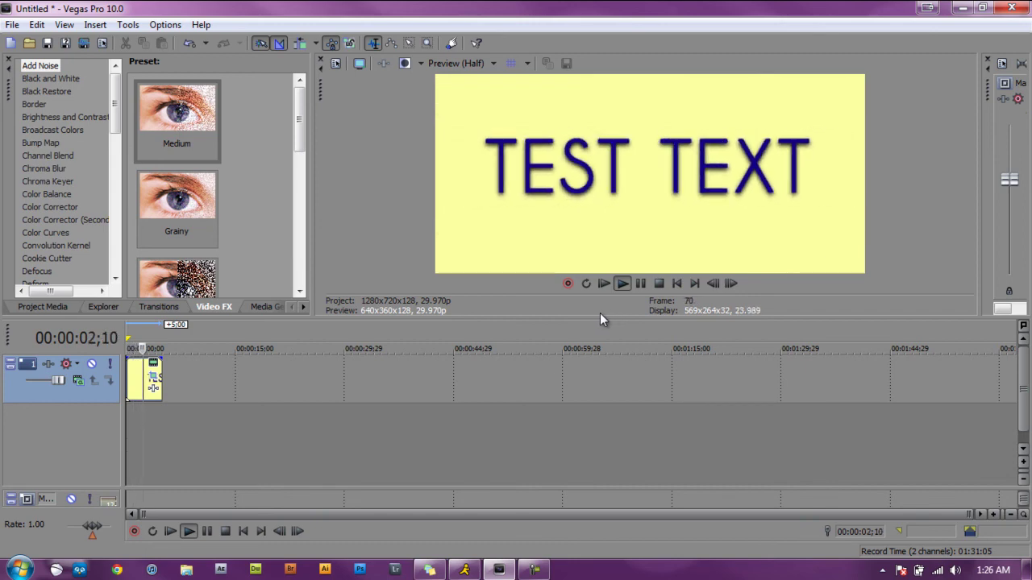
left_click(676, 283)
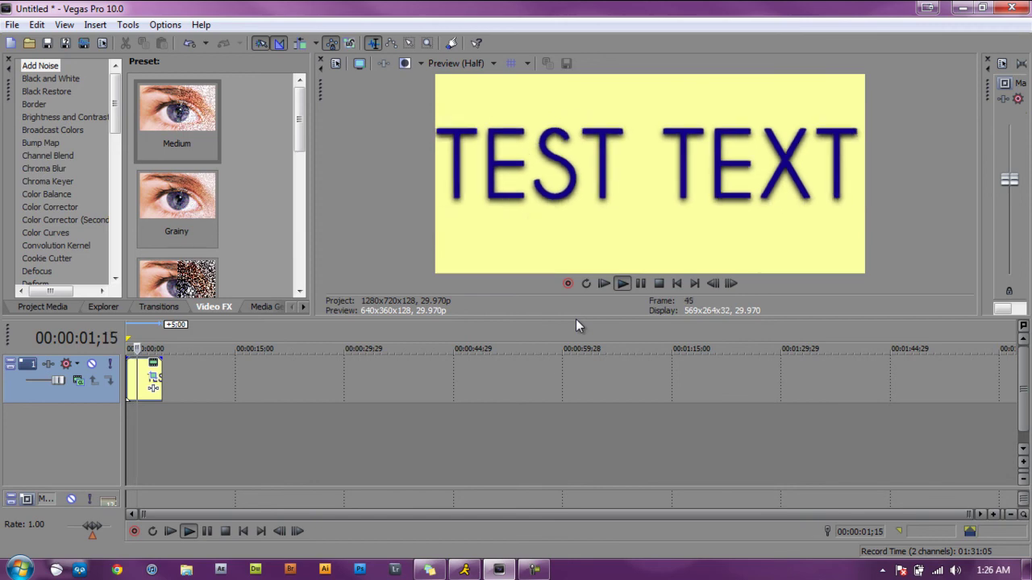
left_click(677, 284)
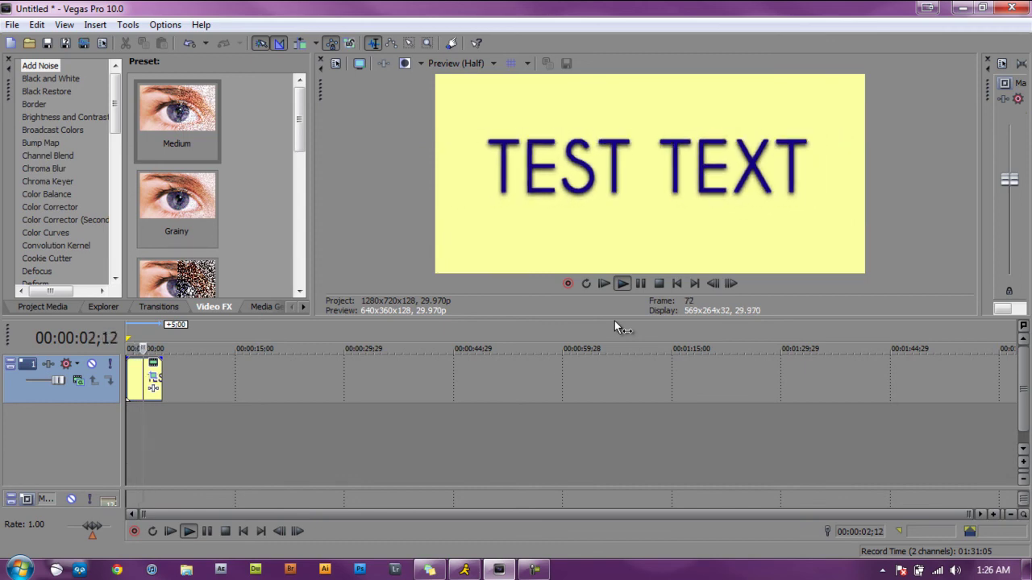
left_click(637, 283)
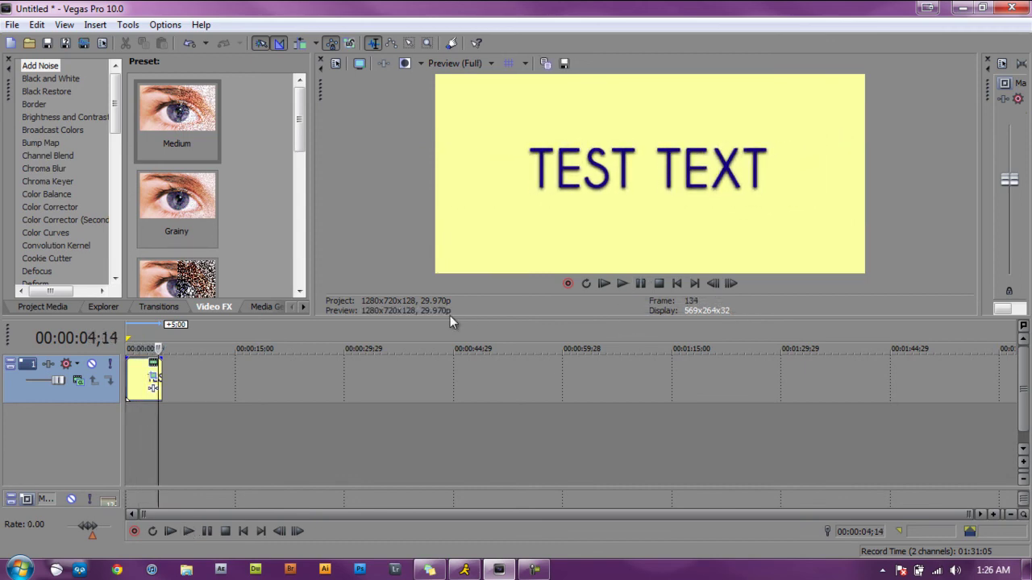
left_click(677, 283)
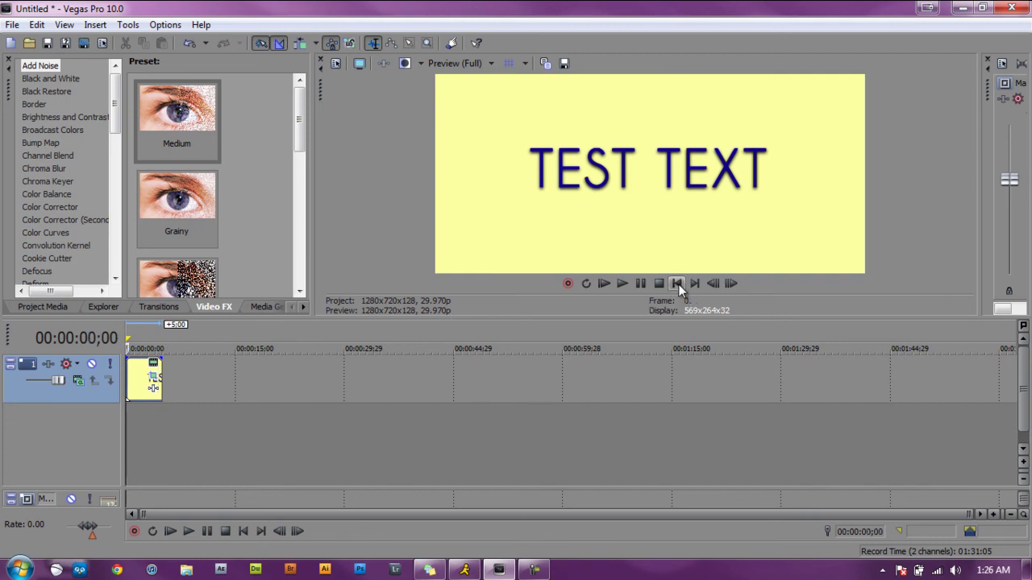